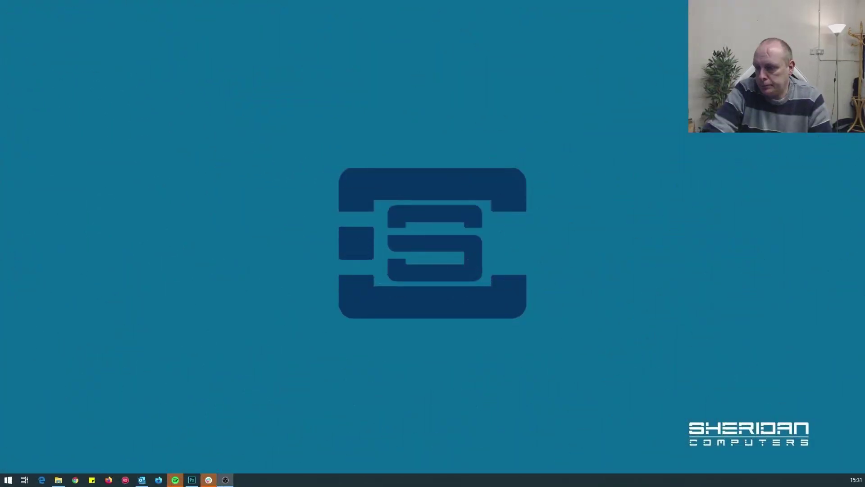
# Step: Open the Network Connections adapter list from Control Panel's Network and Sharing Centre
pyautogui.rightClick(9, 479)
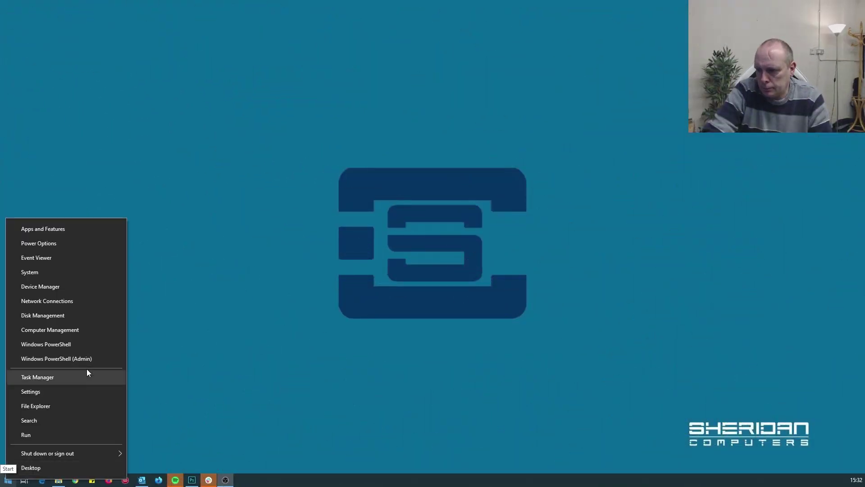
pyautogui.click(9, 479)
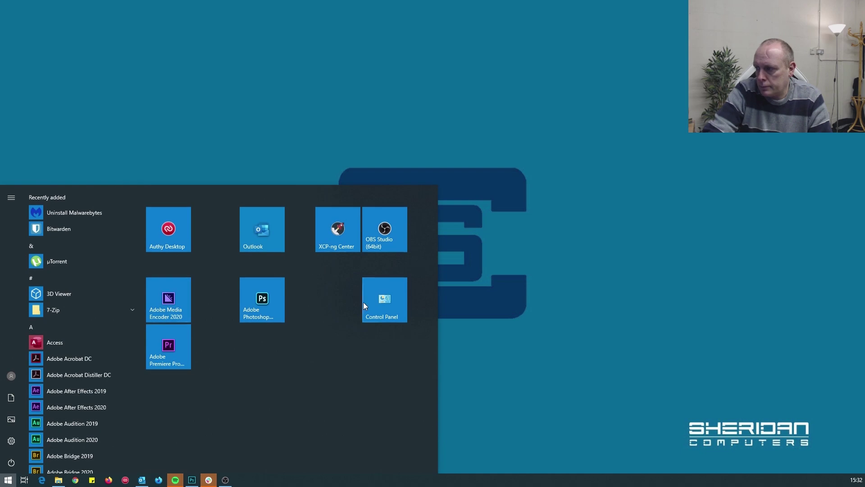
pyautogui.click(376, 300)
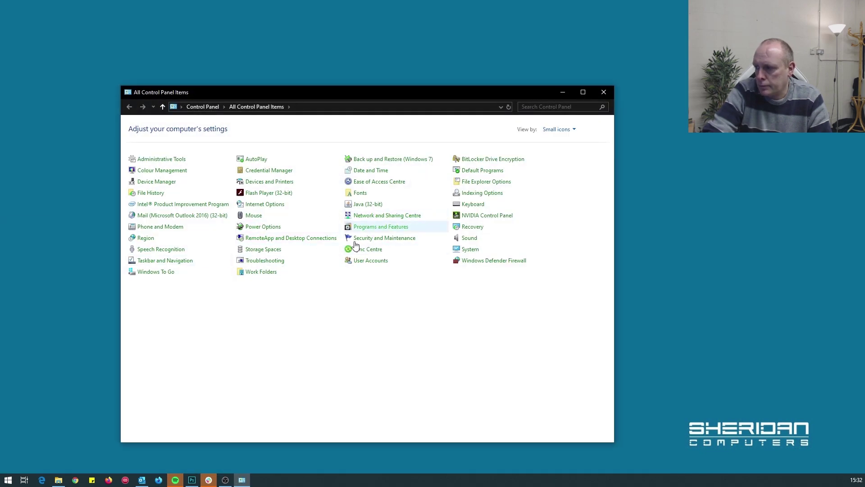
pyautogui.click(371, 217)
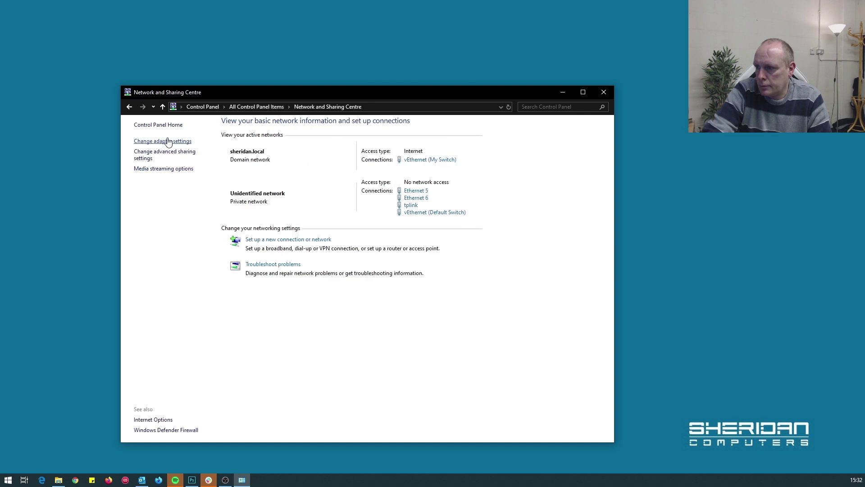
pyautogui.click(169, 141)
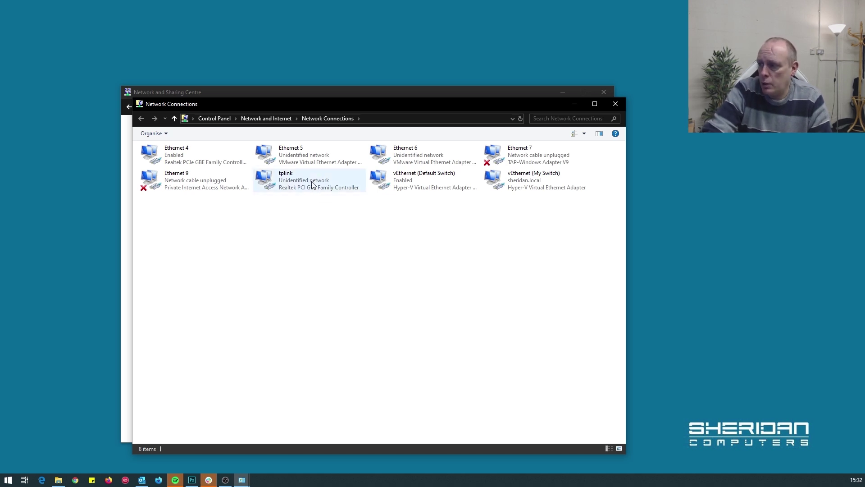
# Step: Check the tplink adapter's connection status and bring up its context menu
pyautogui.click(311, 188)
pyautogui.rightClick(312, 188)
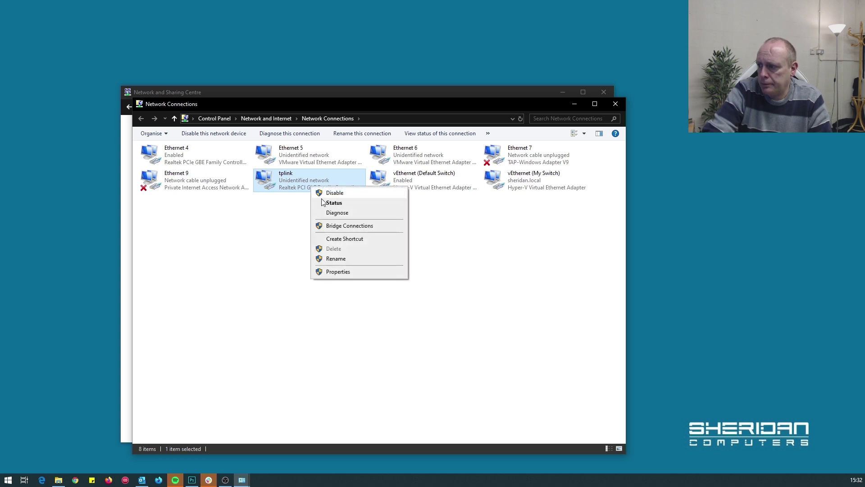
pyautogui.click(326, 205)
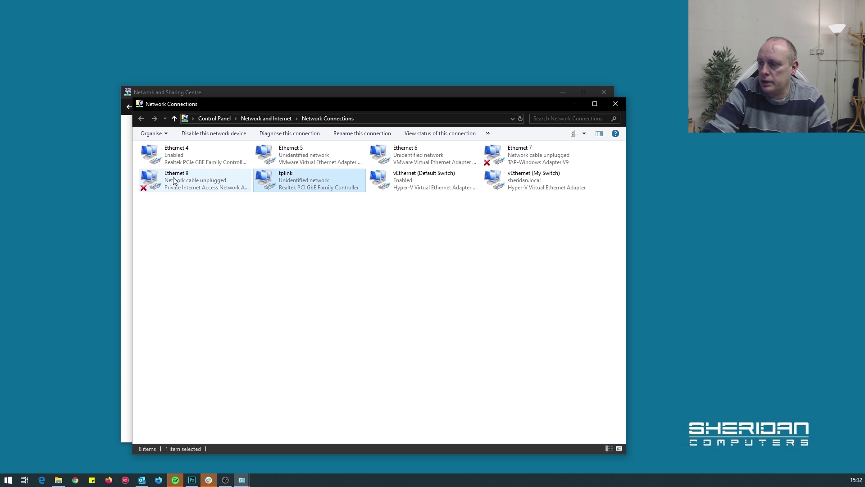
pyautogui.rightClick(288, 176)
# Step: Set tplink's IPv4 to static 192.168.88.10, mask 255.255.255.0, and apply the properties
pyautogui.click(314, 263)
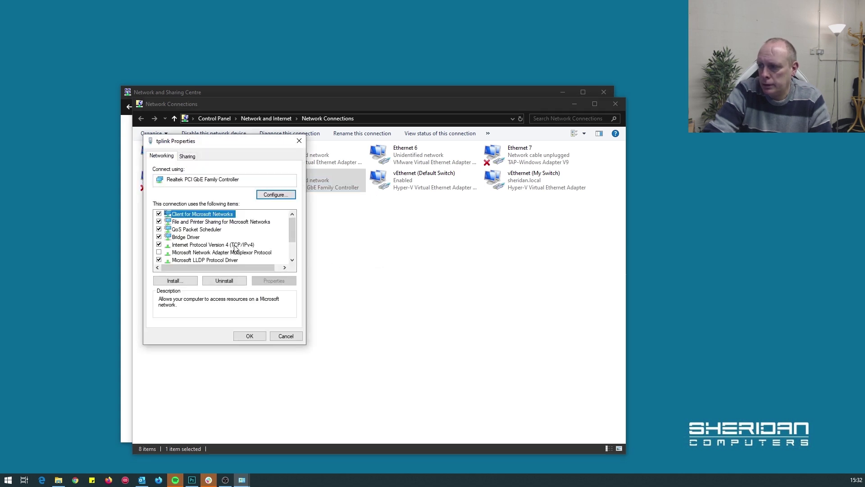
pyautogui.doubleClick(234, 245)
pyautogui.click(217, 240)
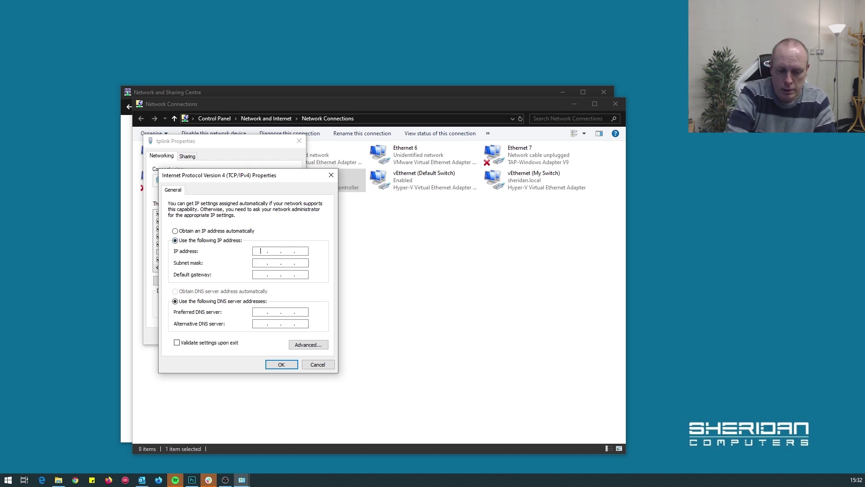
pyautogui.write('192.168.88.10')
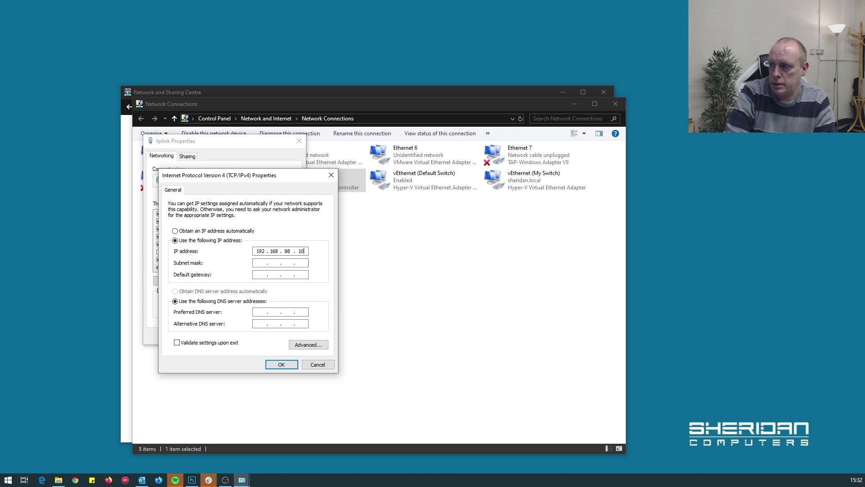
pyautogui.press('Tab')
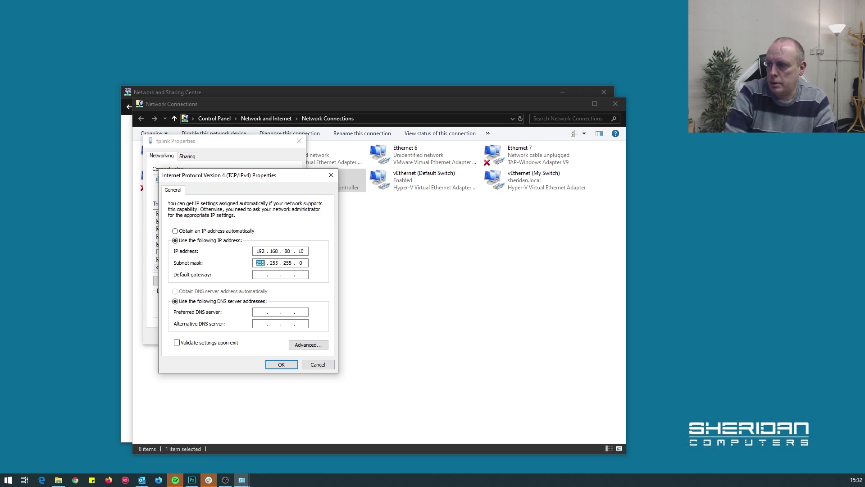
pyautogui.press('Return')
pyautogui.click(246, 337)
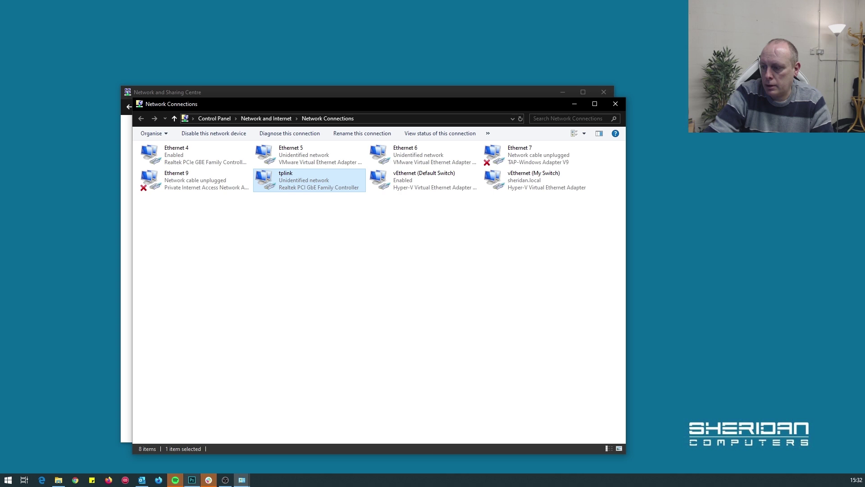
# Step: Load 192.168.88.1 in Firefox to reach the switch's WebFig Quick Set page
pyautogui.click(161, 480)
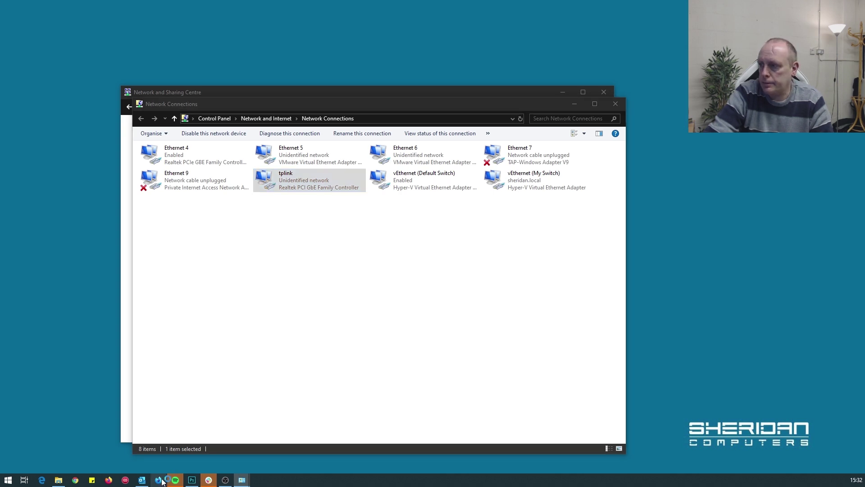
pyautogui.write('192.168.88.1')
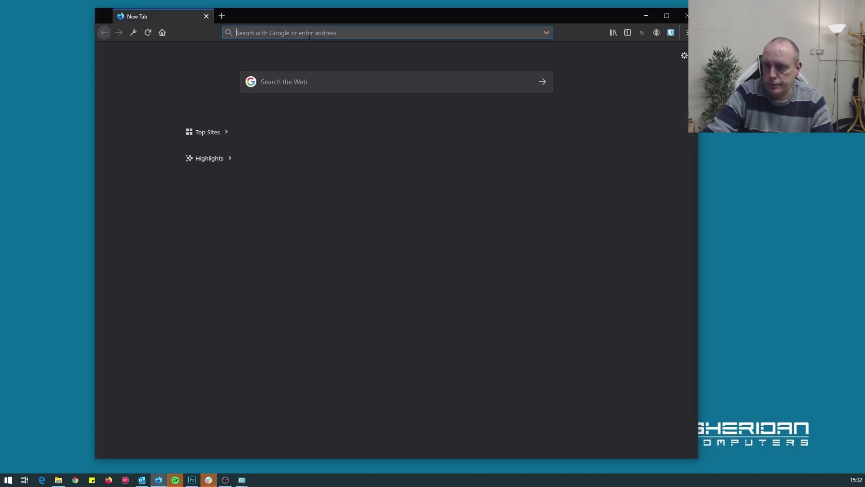
pyautogui.press('Return')
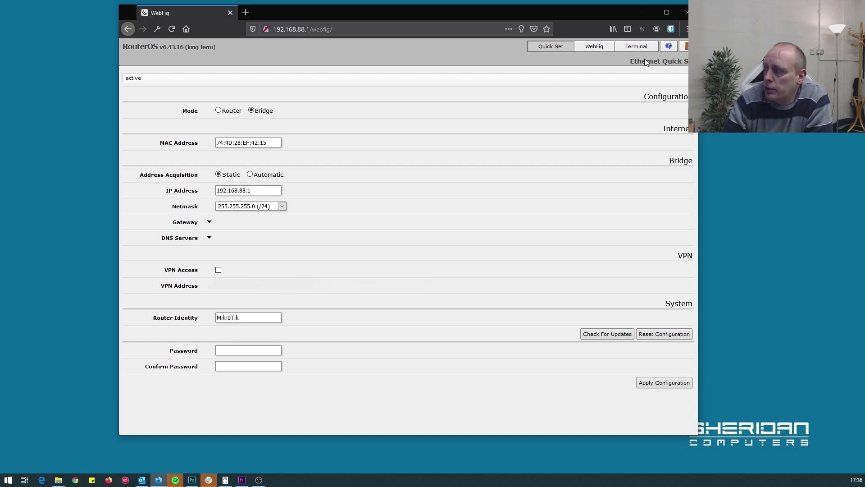
# Step: Switch to full WebFig and browse Bridge, Wireless, Switch and the IP group
pyautogui.click(594, 46)
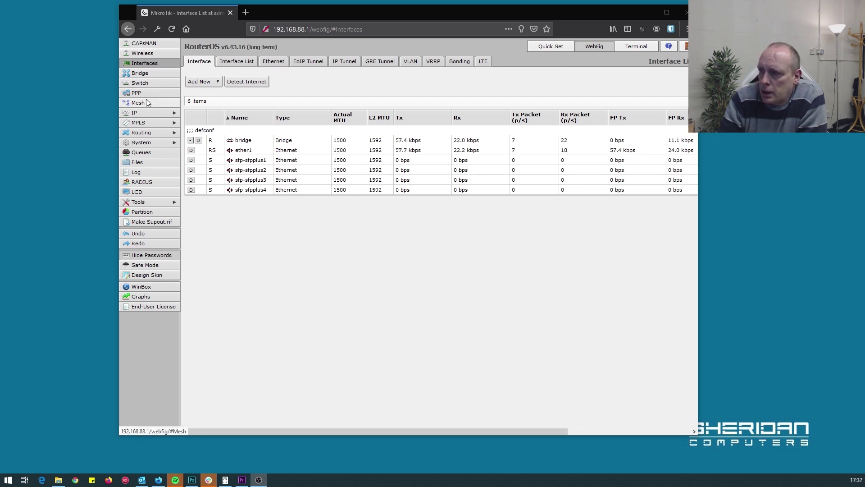
pyautogui.click(147, 73)
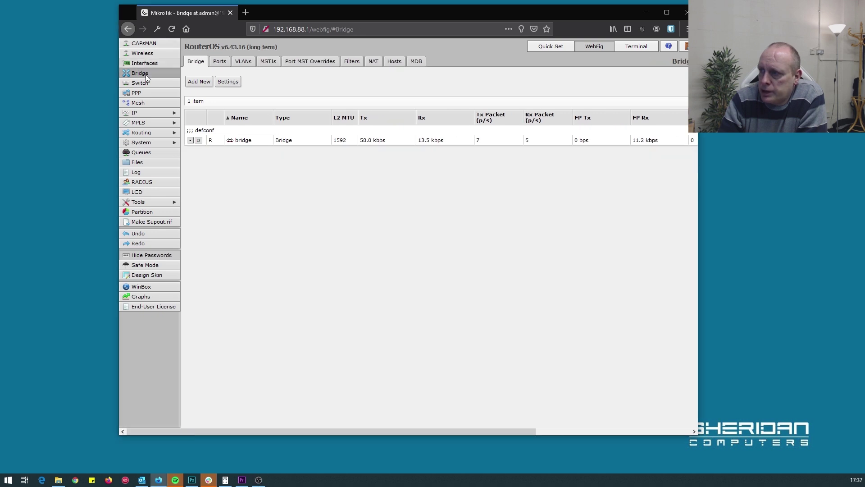
pyautogui.click(149, 54)
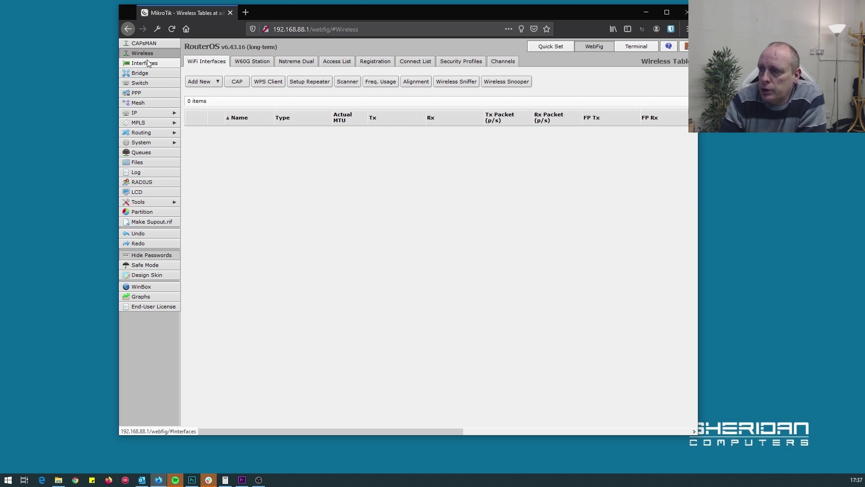
pyautogui.click(140, 73)
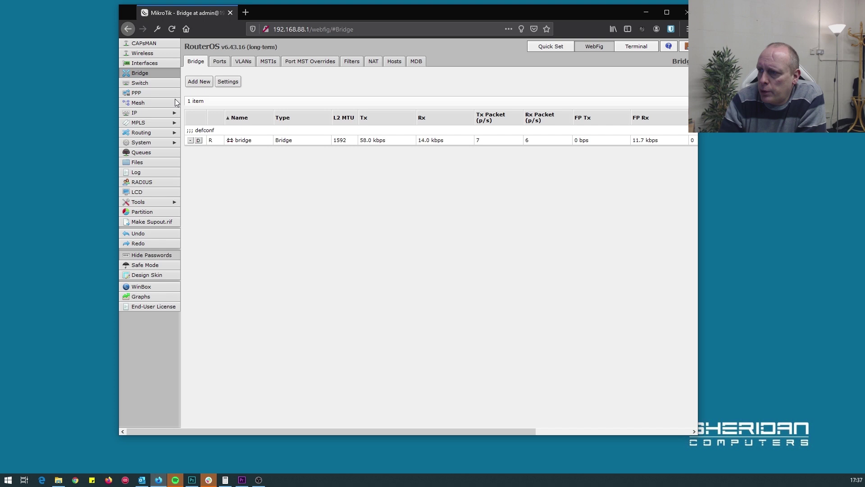
pyautogui.click(138, 83)
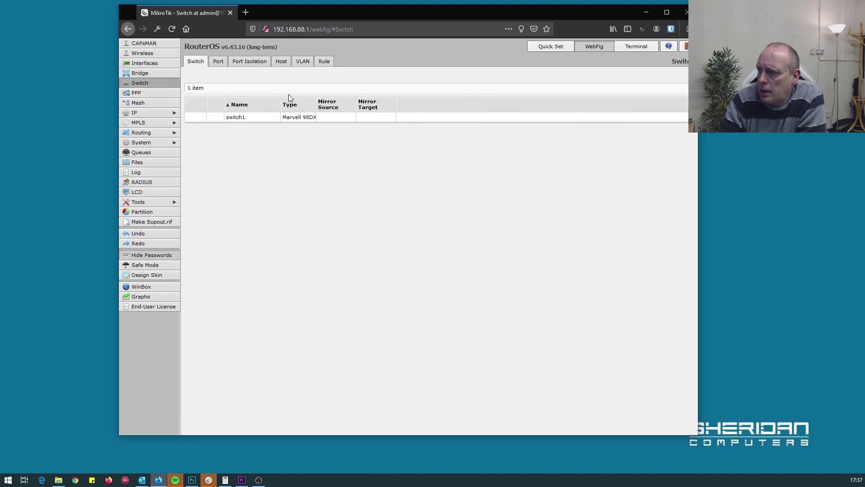
pyautogui.click(151, 114)
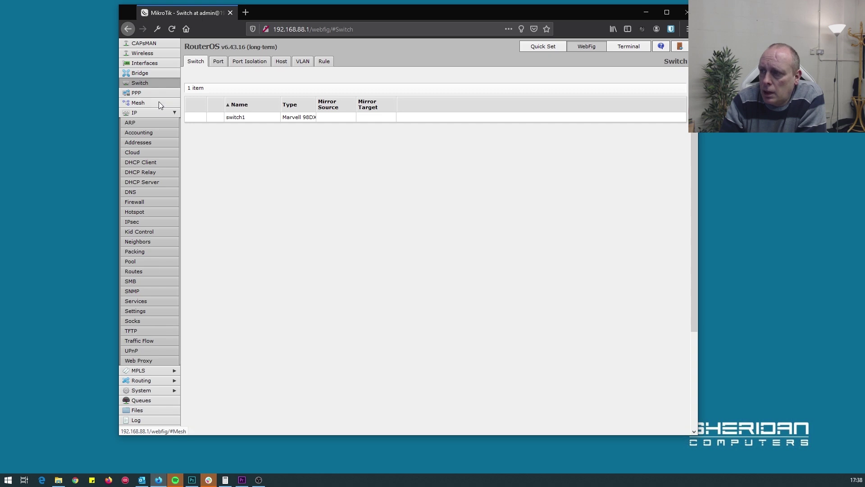
# Step: Browse the PPP page and expand the MPLS and Routing groups in the sidebar
pyautogui.click(144, 93)
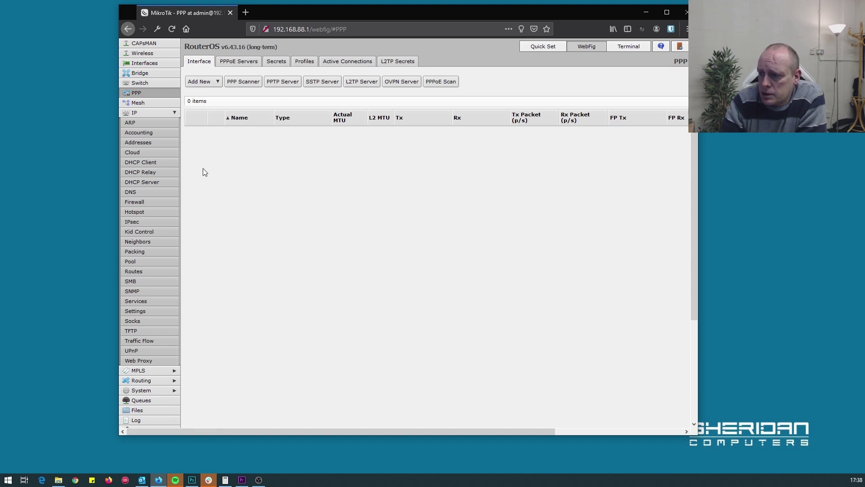
pyautogui.click(149, 371)
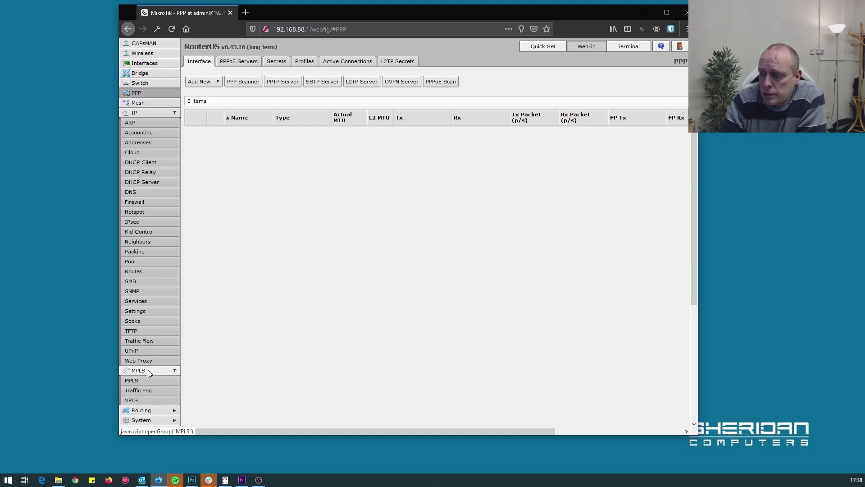
pyautogui.click(153, 411)
pyautogui.scroll(-5, 164, 252)
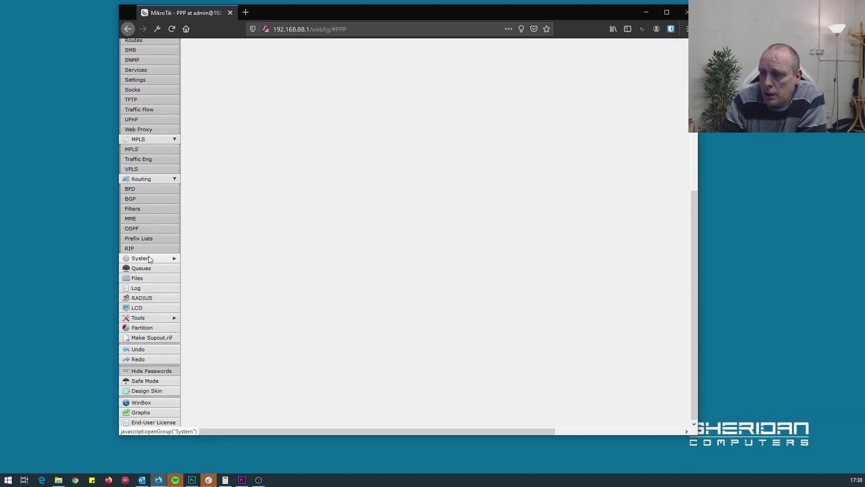
pyautogui.scroll(-1, 150, 259)
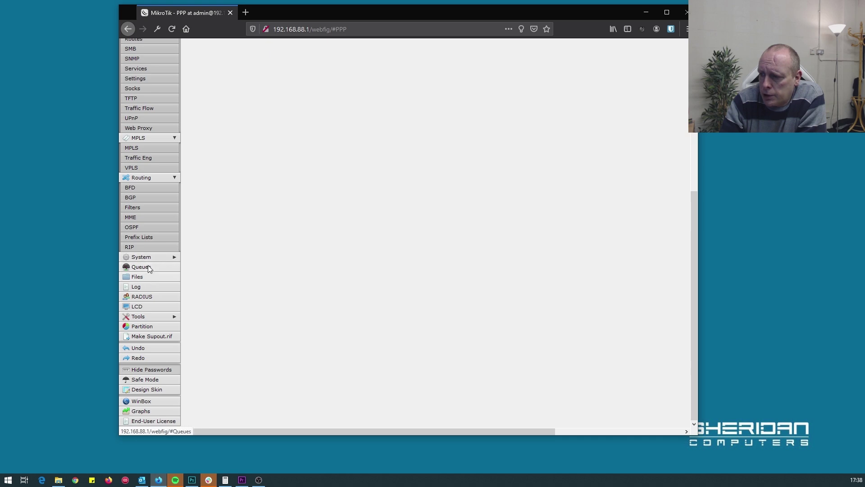
# Step: Open Queues to see the empty Simple Queues list, then collapse IP and Routing
pyautogui.click(149, 267)
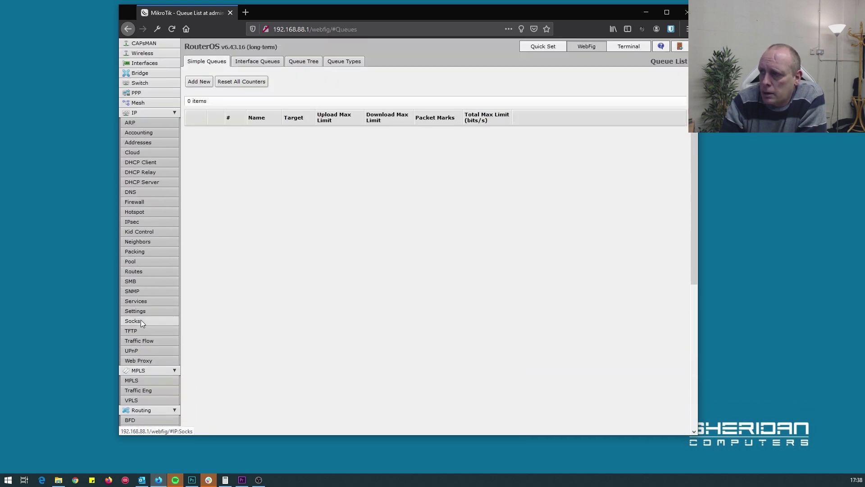
pyautogui.scroll(-5, 139, 257)
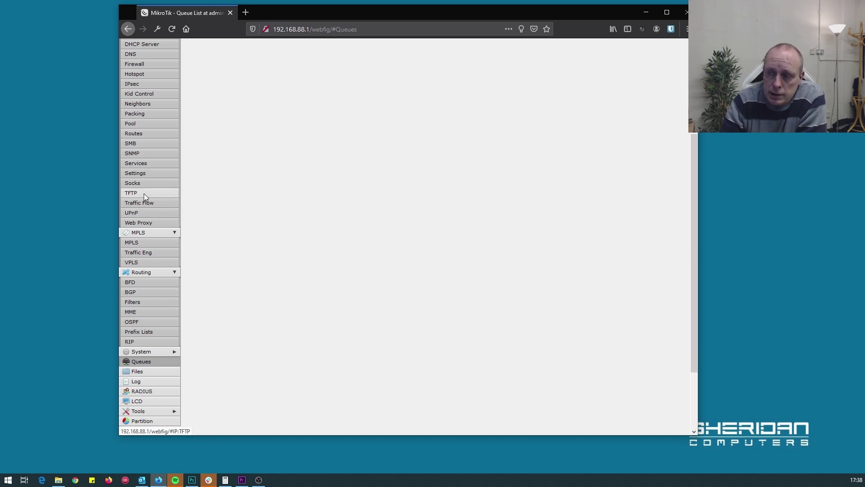
pyautogui.scroll(1, 145, 193)
pyautogui.scroll(2, 144, 193)
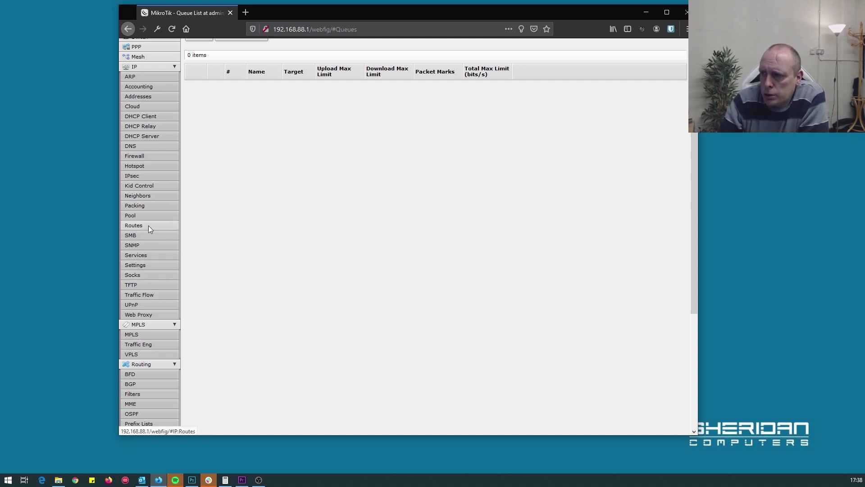
pyautogui.click(160, 67)
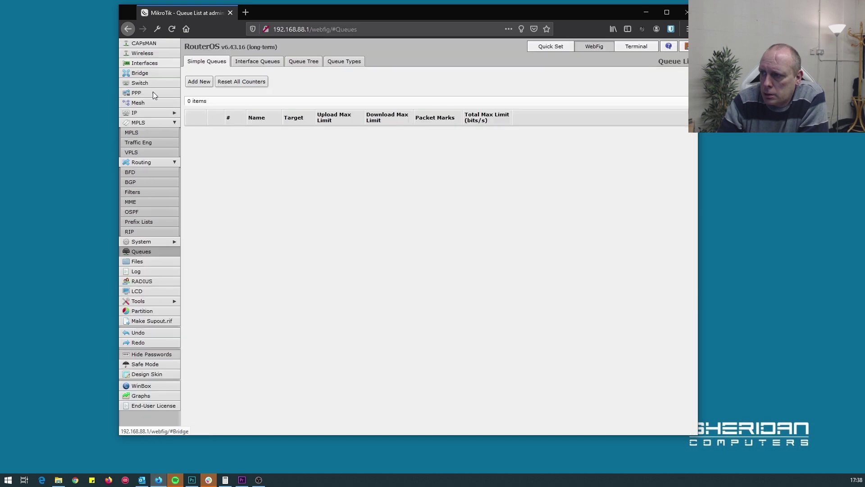
pyautogui.click(152, 162)
# Step: Under System > Routerboard > Settings, switch the Boot OS dropdown from RouterOS to SwOS
pyautogui.click(143, 122)
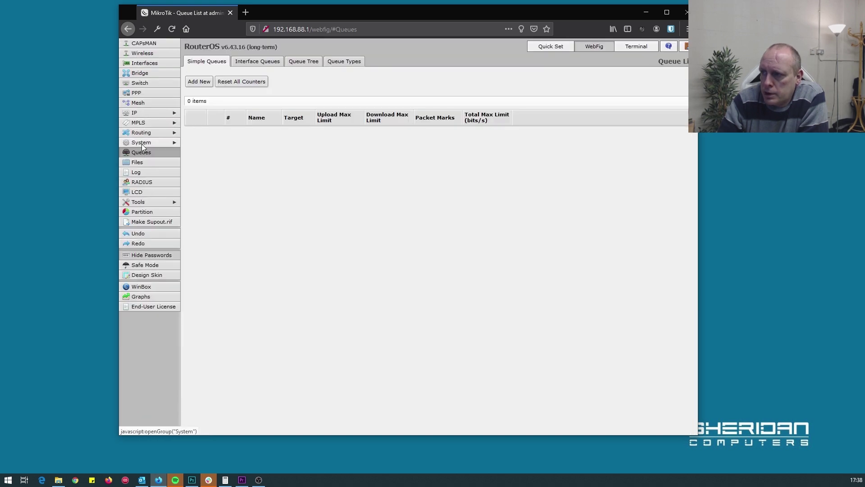
pyautogui.click(141, 145)
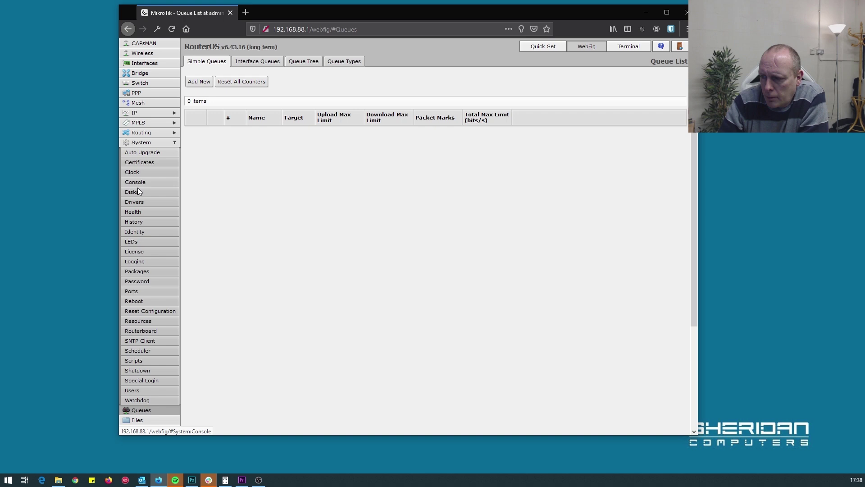
pyautogui.click(141, 331)
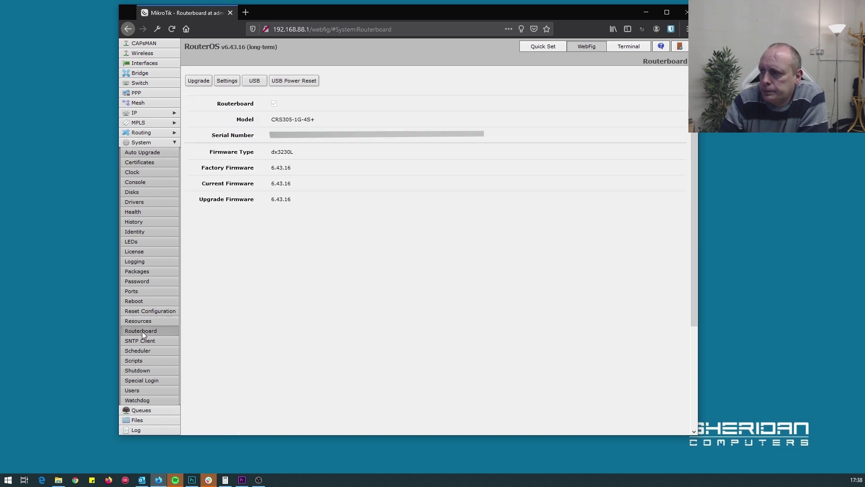
pyautogui.click(227, 81)
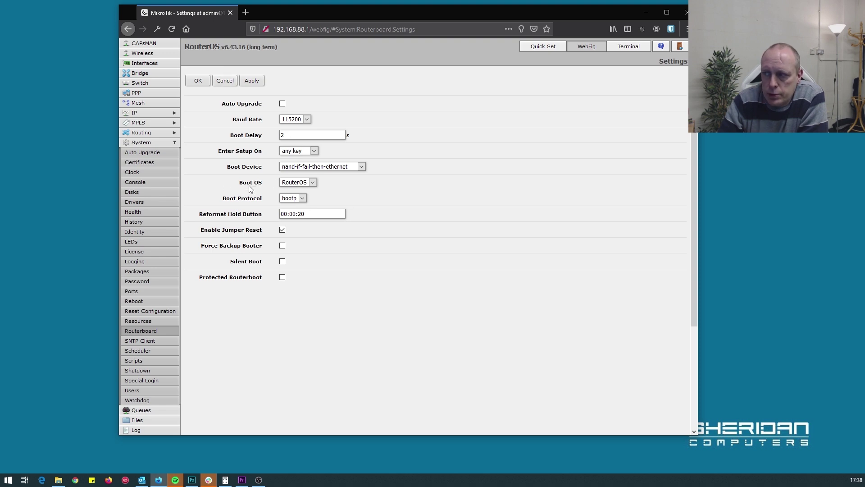
pyautogui.click(312, 183)
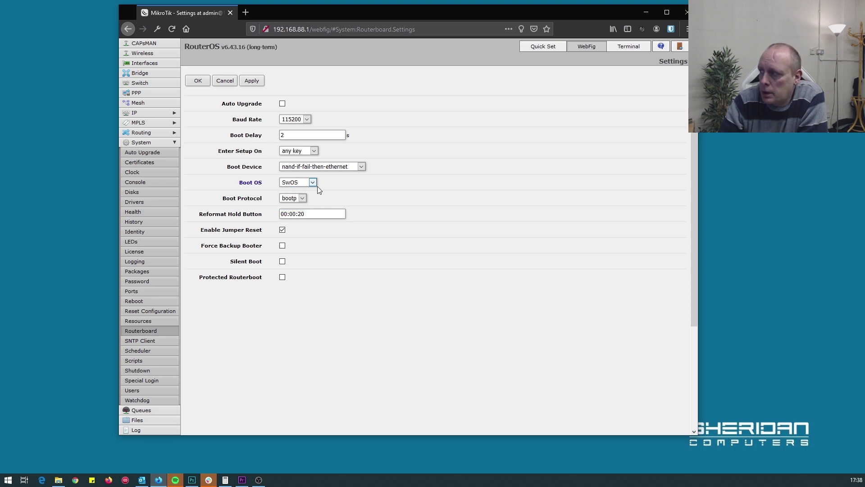
# Step: Apply and save Boot OS SwOS, then confirm a System > Reboot of the switch
pyautogui.click(252, 82)
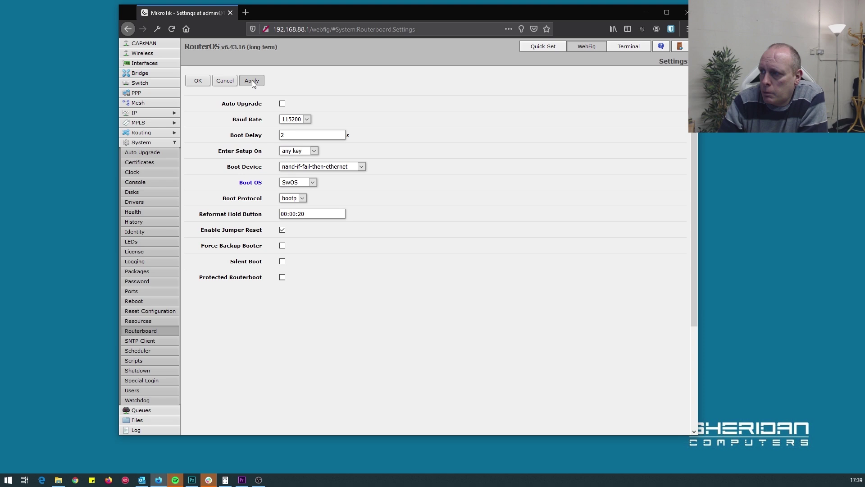
pyautogui.click(197, 82)
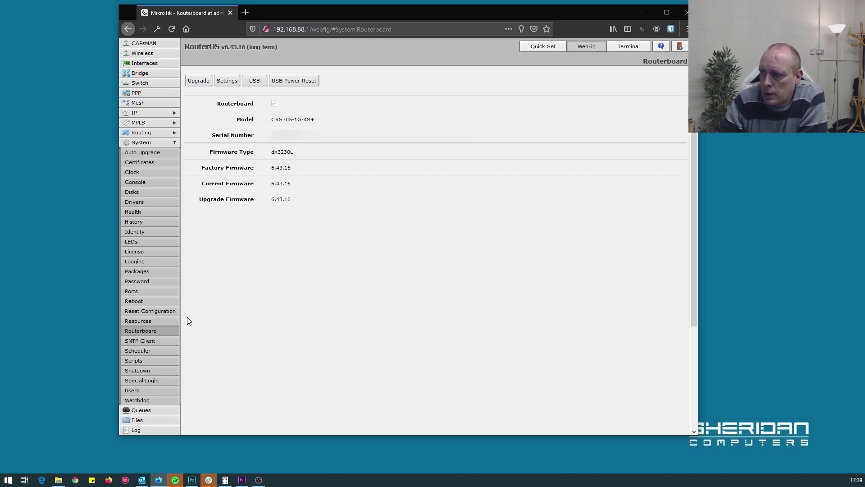
pyautogui.click(138, 302)
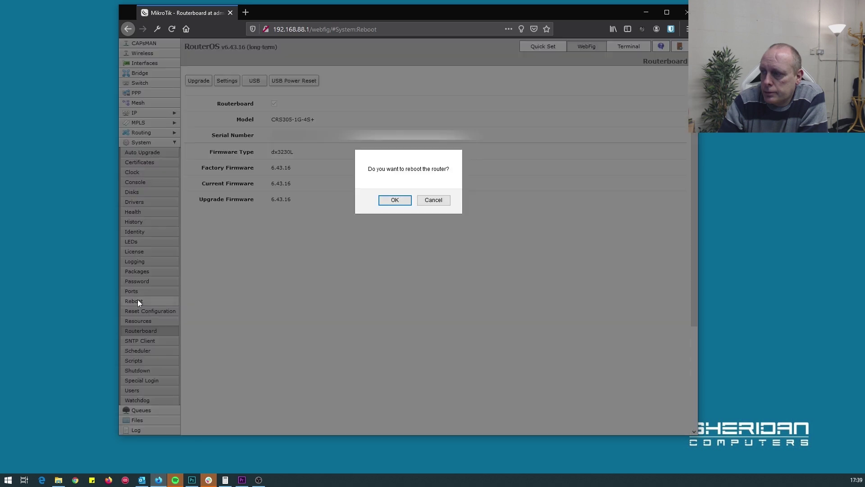
pyautogui.click(395, 200)
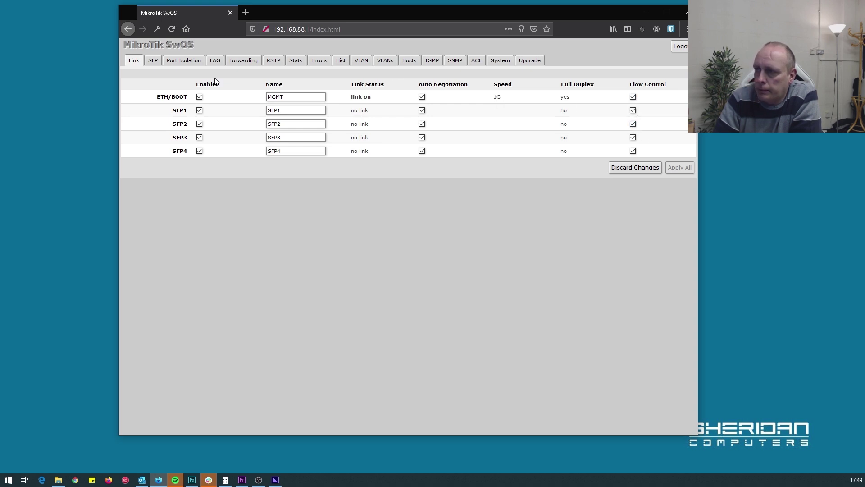
# Step: Browse SFP, Port Isolation and LAG (MGMT left passive), ending on the Forwarding page
pyautogui.click(153, 61)
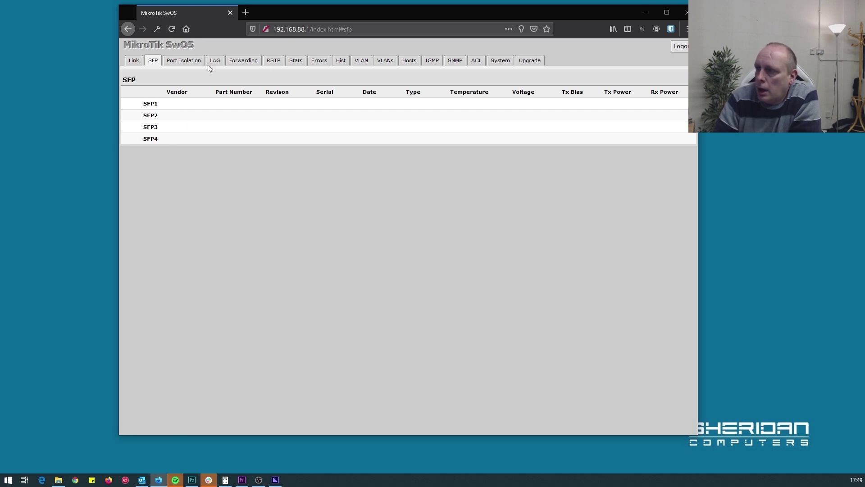
pyautogui.click(185, 60)
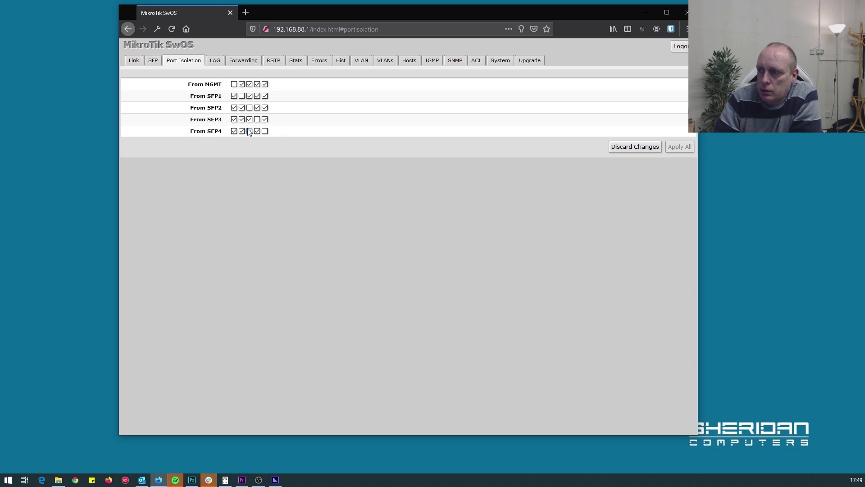
pyautogui.click(214, 61)
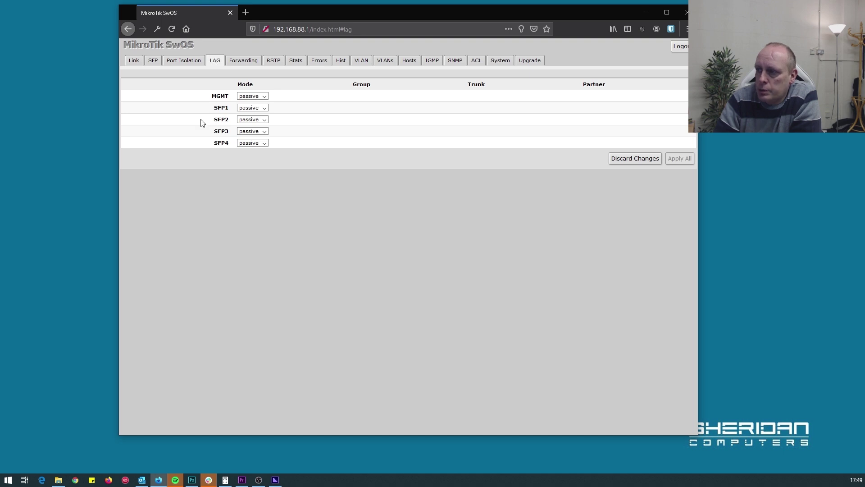
pyautogui.click(265, 96)
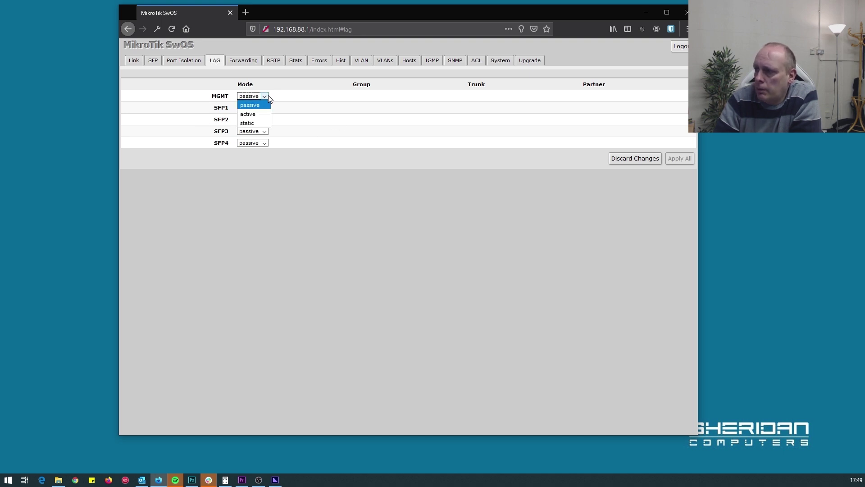
pyautogui.click(266, 96)
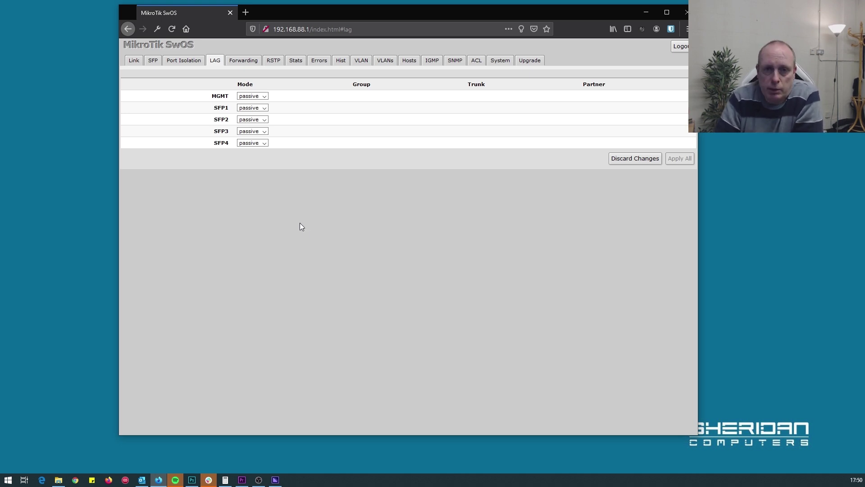
pyautogui.click(241, 65)
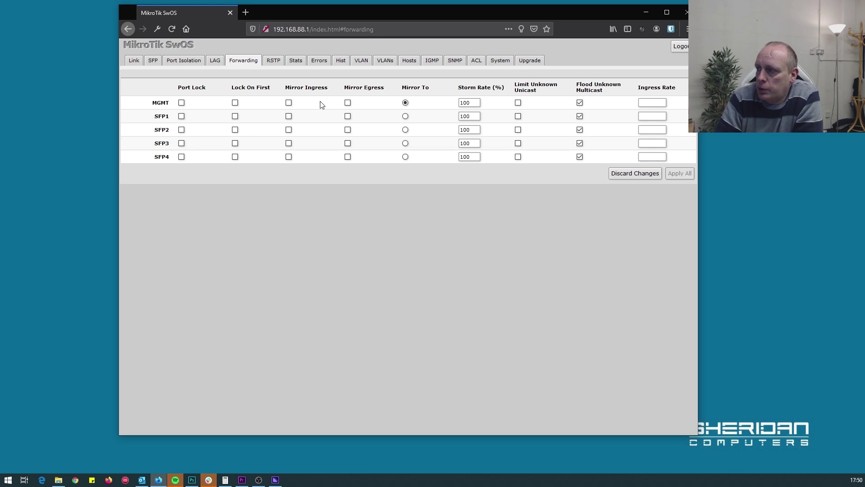
# Step: Step through Spanning Tree, Statistics, Errors and History pages, ending on the VLAN tab
pyautogui.click(273, 61)
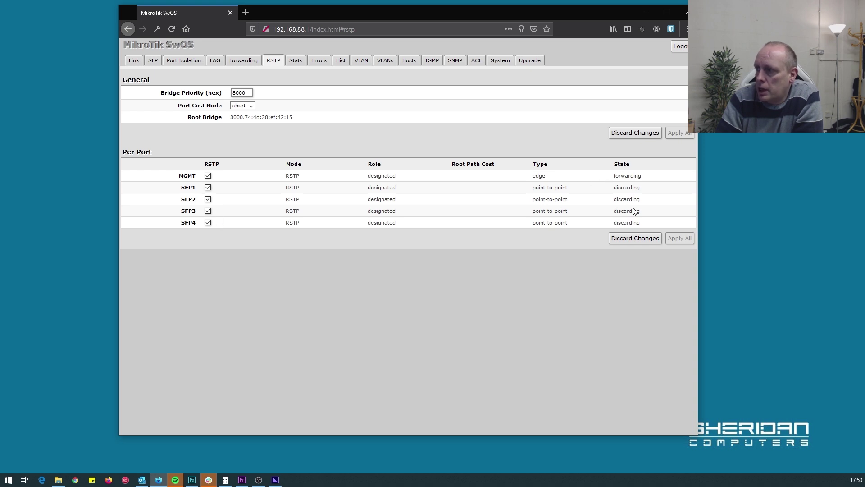
pyautogui.click(297, 63)
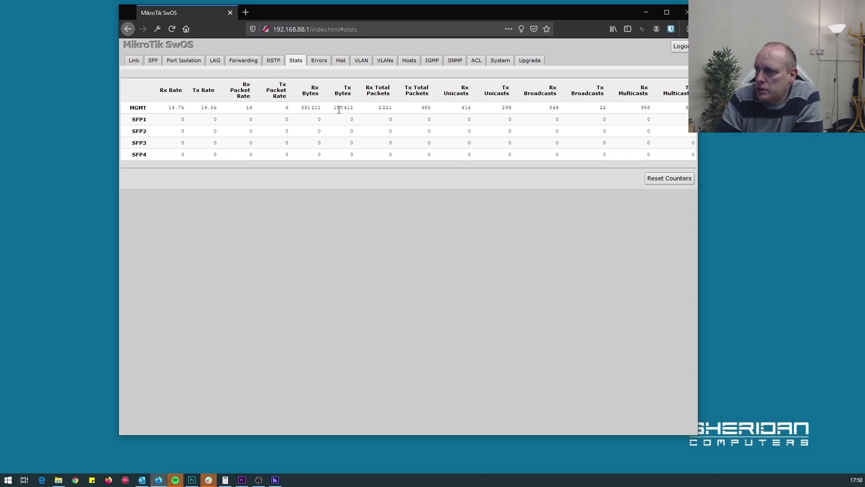
pyautogui.click(318, 59)
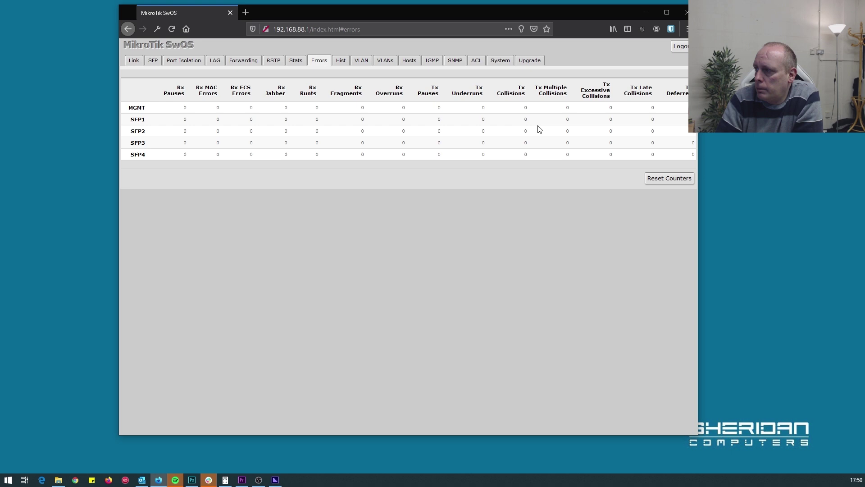
pyautogui.click(345, 62)
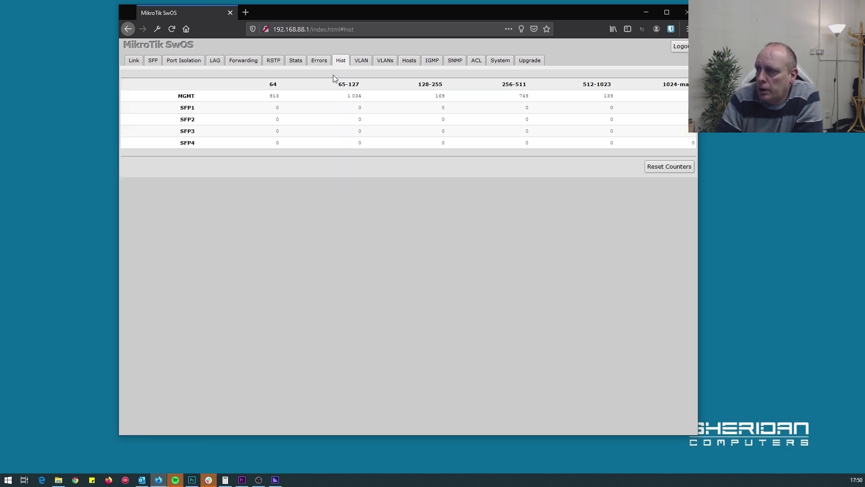
pyautogui.click(361, 62)
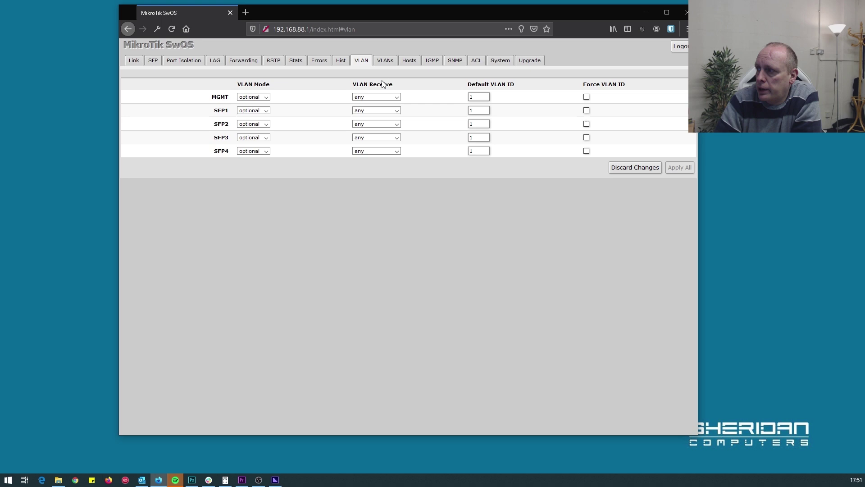
# Step: In VLANs, append then cut a test entry, then open the Hosts table
pyautogui.click(388, 60)
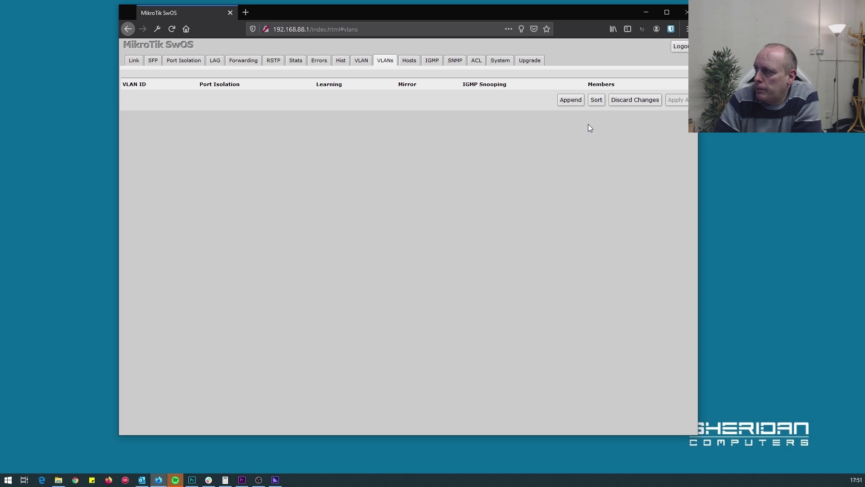
pyautogui.click(568, 100)
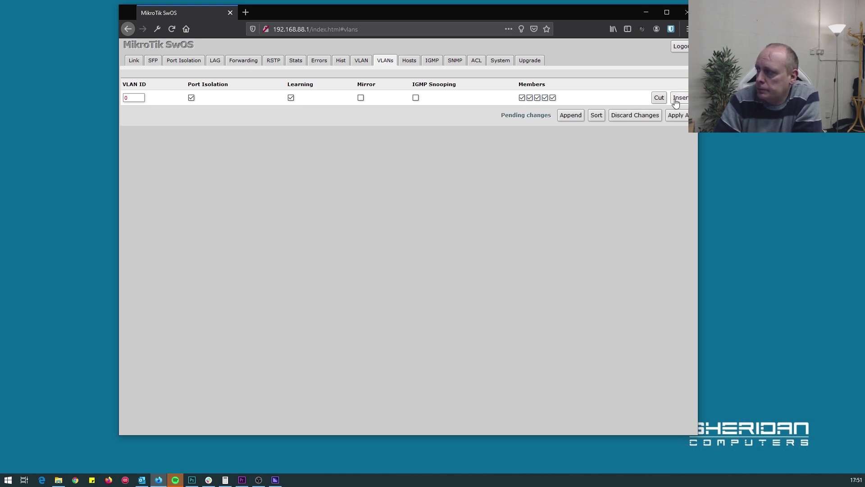
pyautogui.click(659, 98)
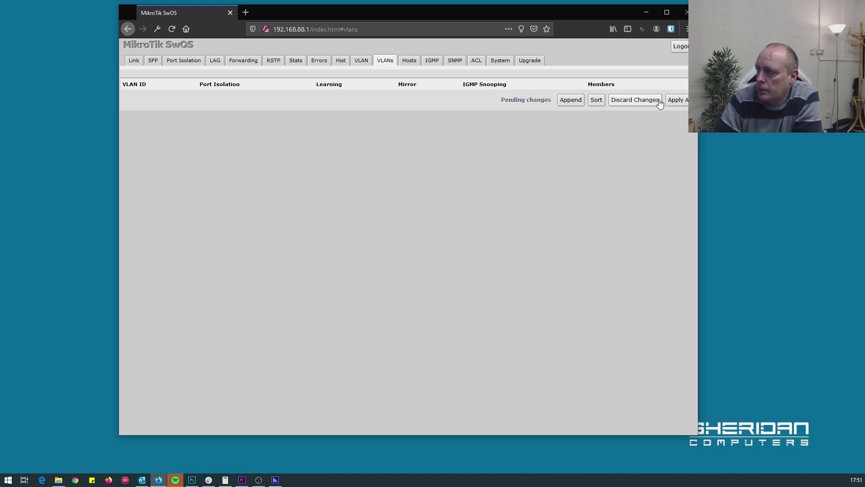
pyautogui.click(410, 61)
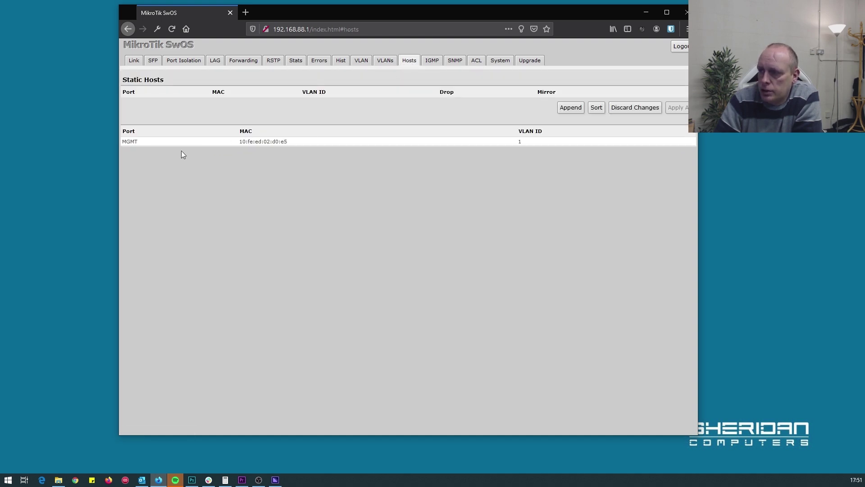
# Step: Browse the IGMP, SNMP and ACL tabs, adding a new ACL rule and then discarding it
pyautogui.click(431, 62)
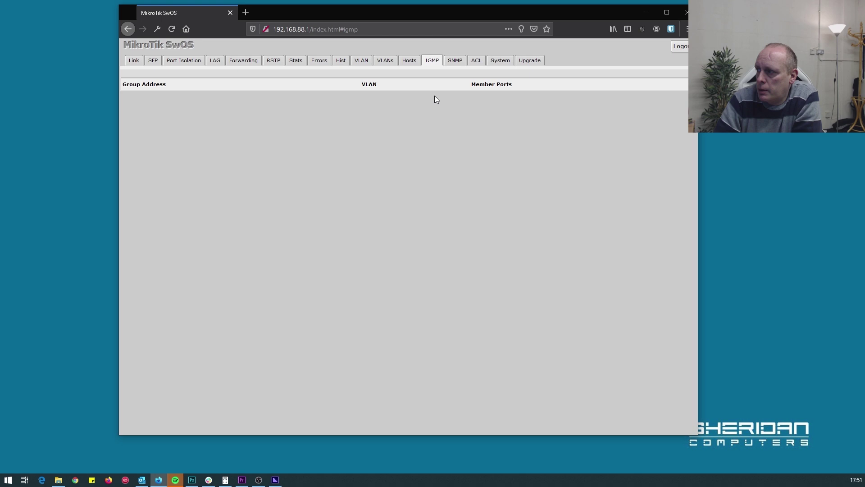
pyautogui.click(459, 61)
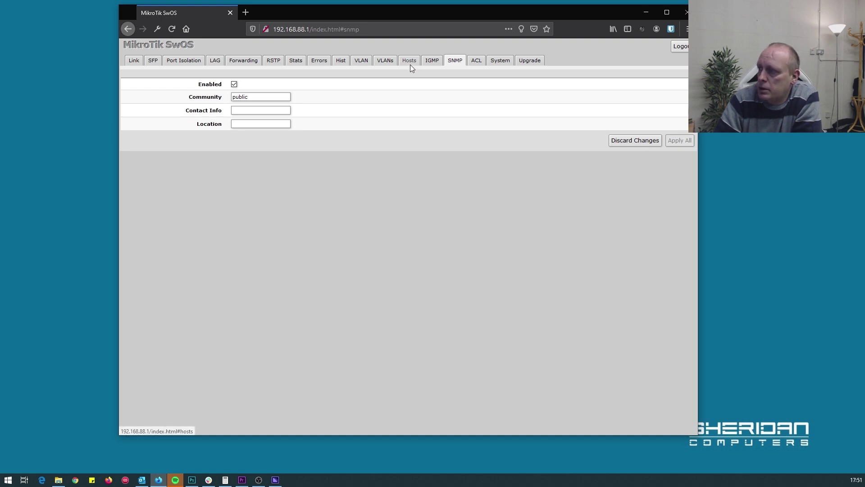
pyautogui.click(476, 61)
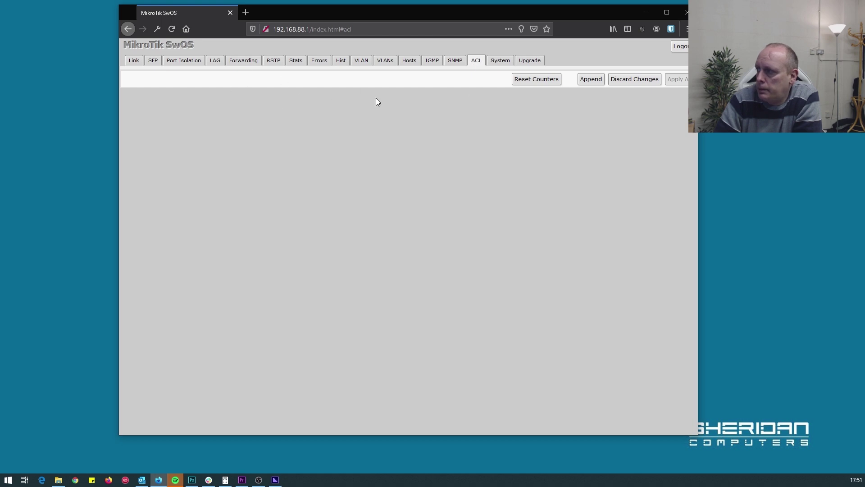
pyautogui.click(591, 80)
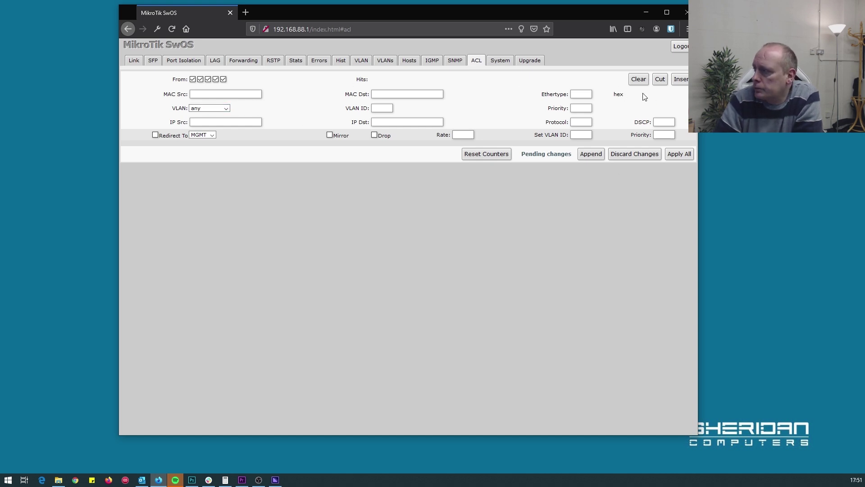
pyautogui.click(635, 155)
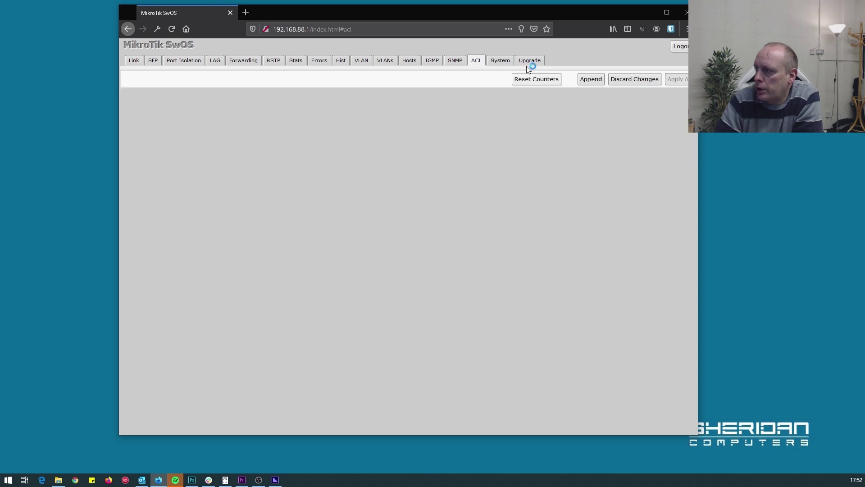
# Step: Check the Upgrade page showing firmware 2.10 is current, and scroll through its changelog
pyautogui.click(525, 59)
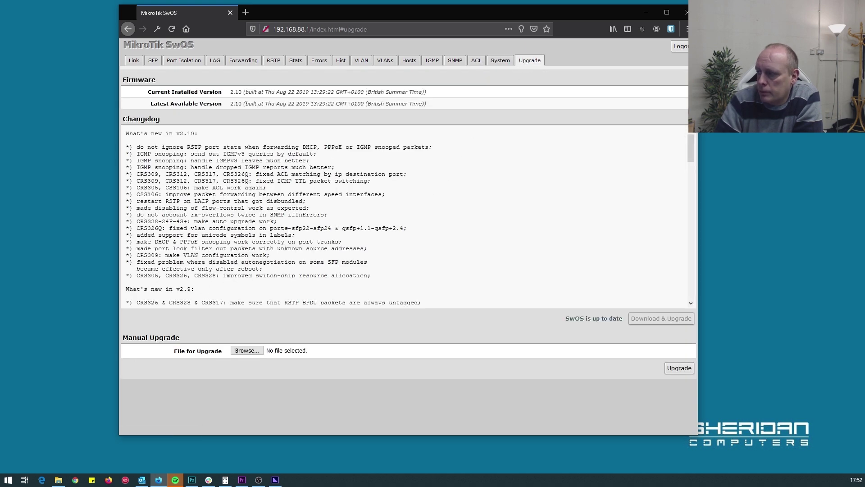
pyautogui.scroll(-15, 289, 231)
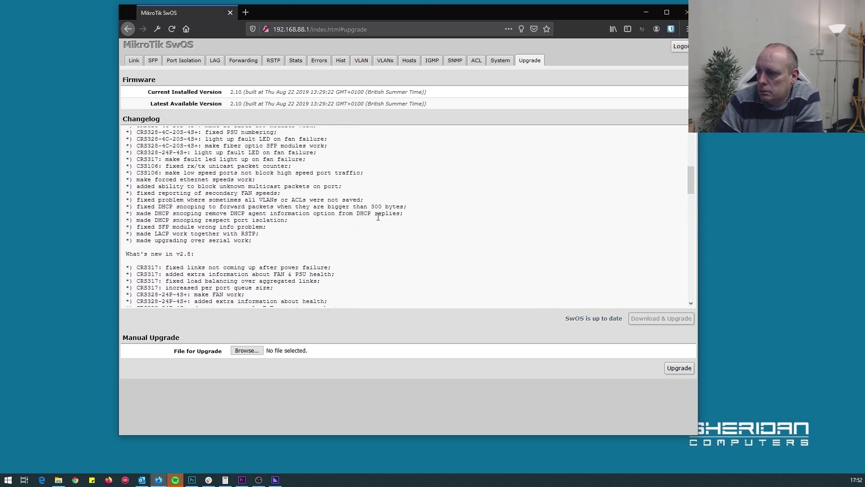
pyautogui.scroll(15, 378, 216)
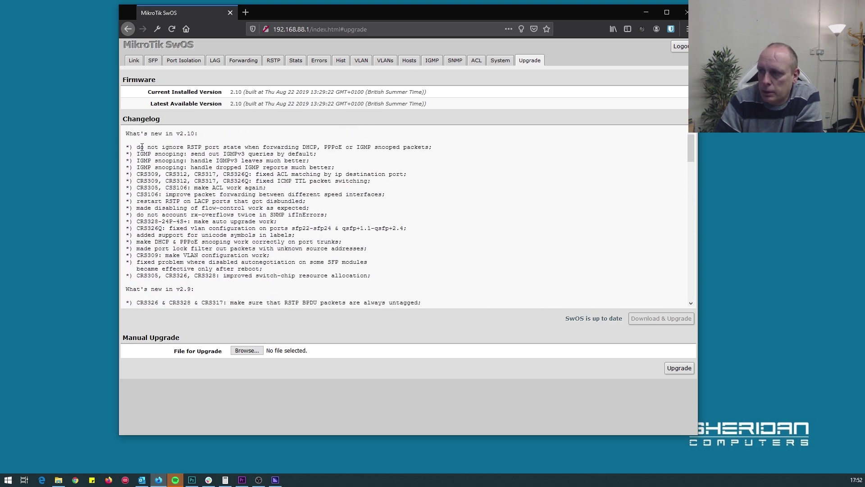
pyautogui.scroll(-20, 207, 168)
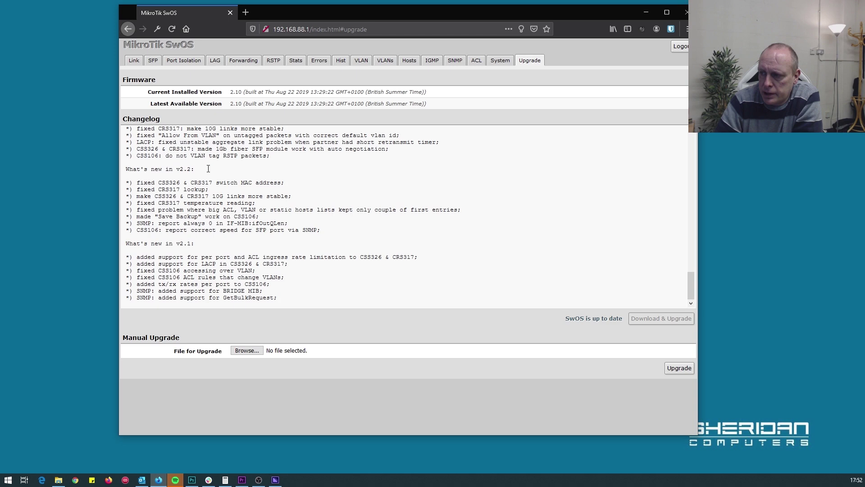
pyautogui.scroll(20, 300, 221)
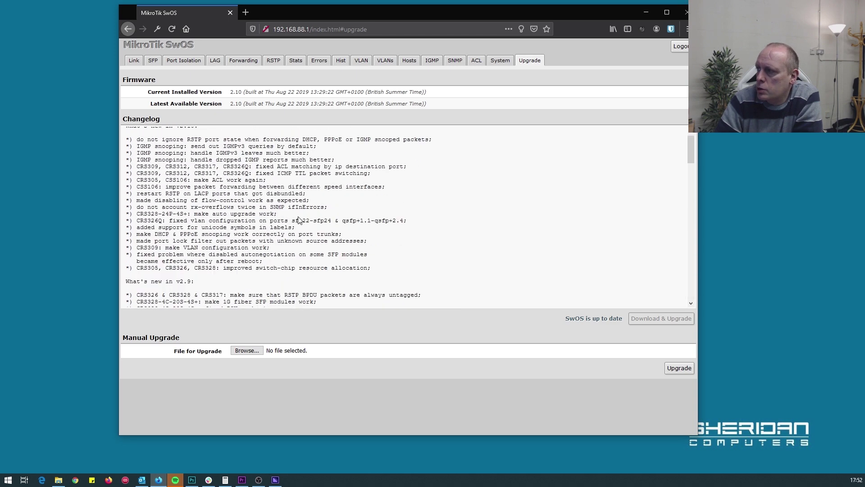
# Step: Show the System page, highlighting static IP 192.168.88.1, identity MikroTik, empty Allow From, and 35C temperature
pyautogui.click(500, 60)
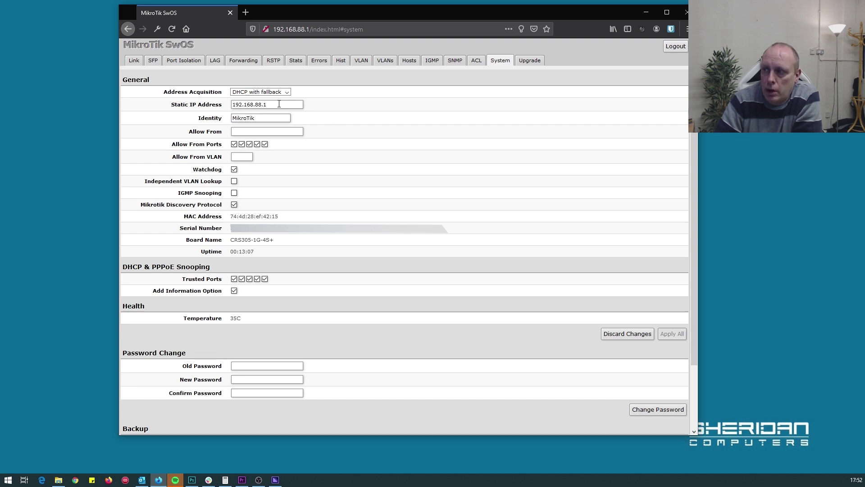
pyautogui.moveTo(279, 104); pyautogui.dragTo(152, 93)
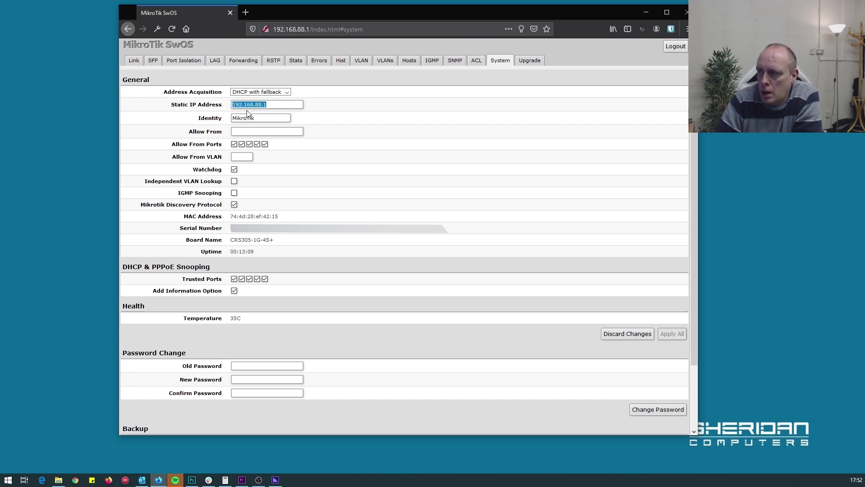
pyautogui.moveTo(261, 116); pyautogui.dragTo(189, 119)
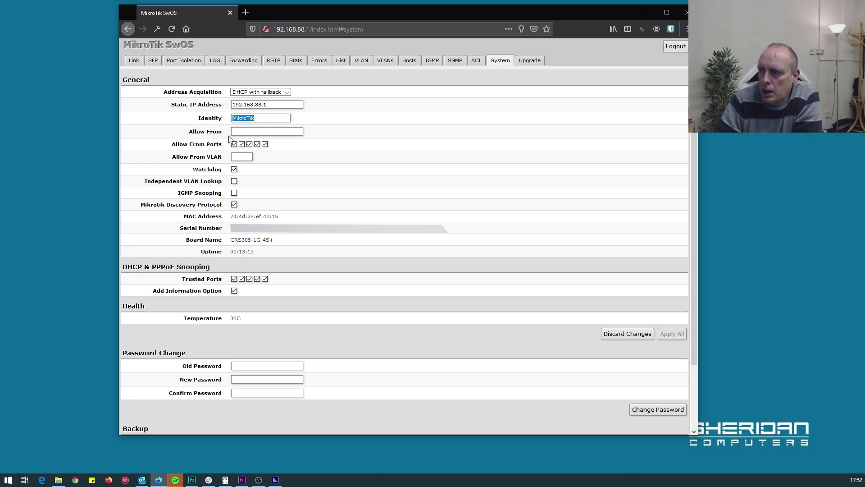
pyautogui.click(240, 130)
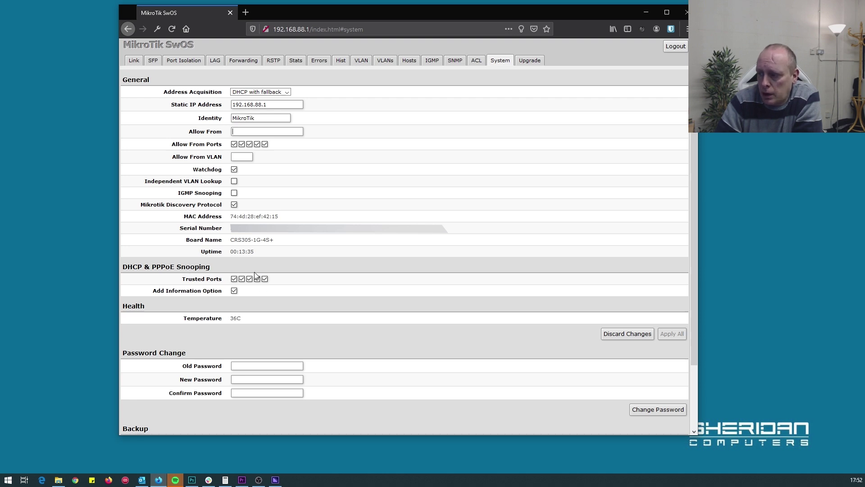
pyautogui.moveTo(231, 319); pyautogui.dragTo(254, 319)
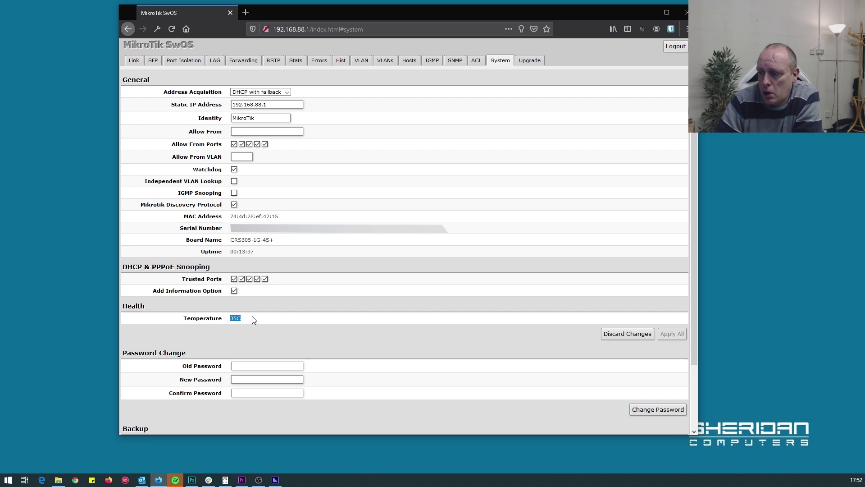
pyautogui.click(263, 367)
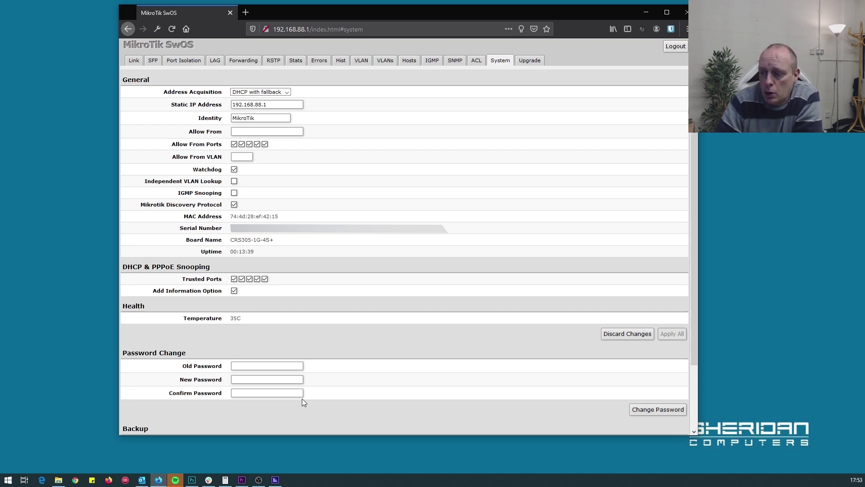